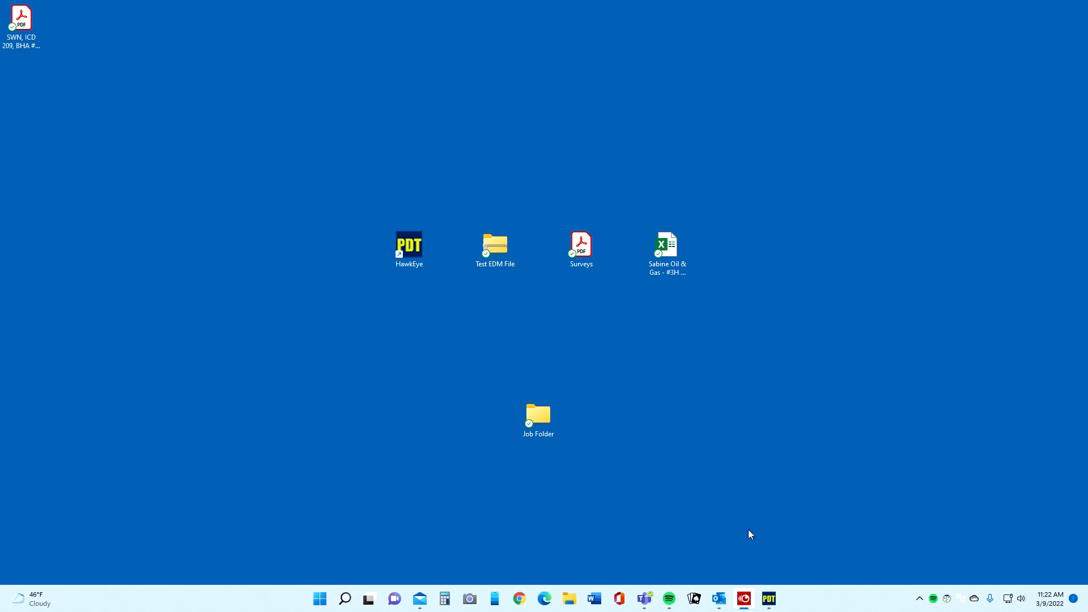
- Switch to HawkEye, widen the survey data table for well ST01, and exit the program saving the work
{"action": "left_click", "coordinate": [769, 599]}
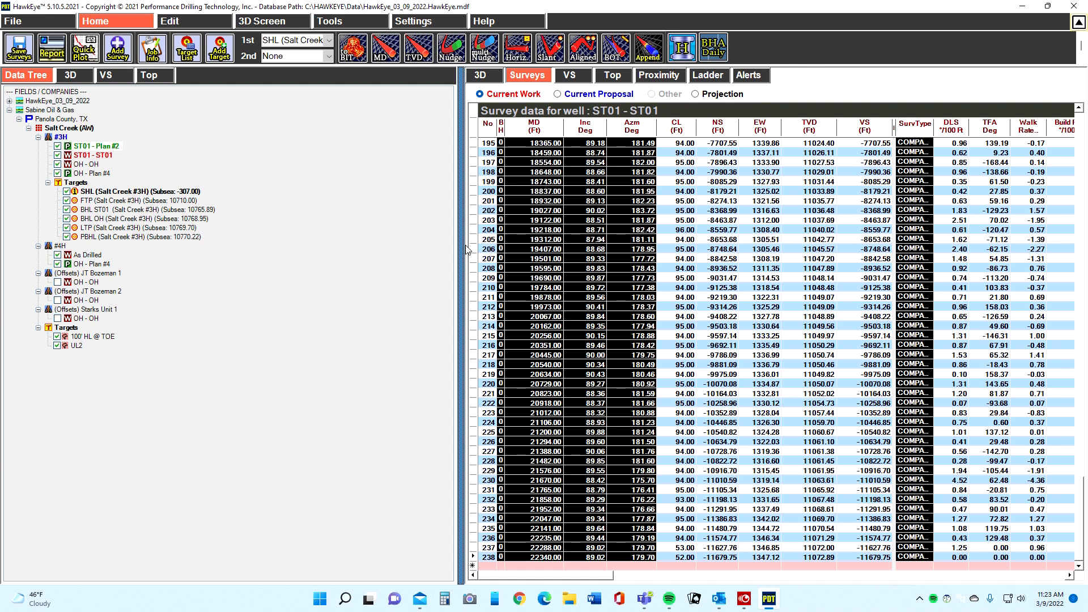
{"action": "left_click_drag", "start_coordinate": [285, 253], "coordinate": [236, 254]}
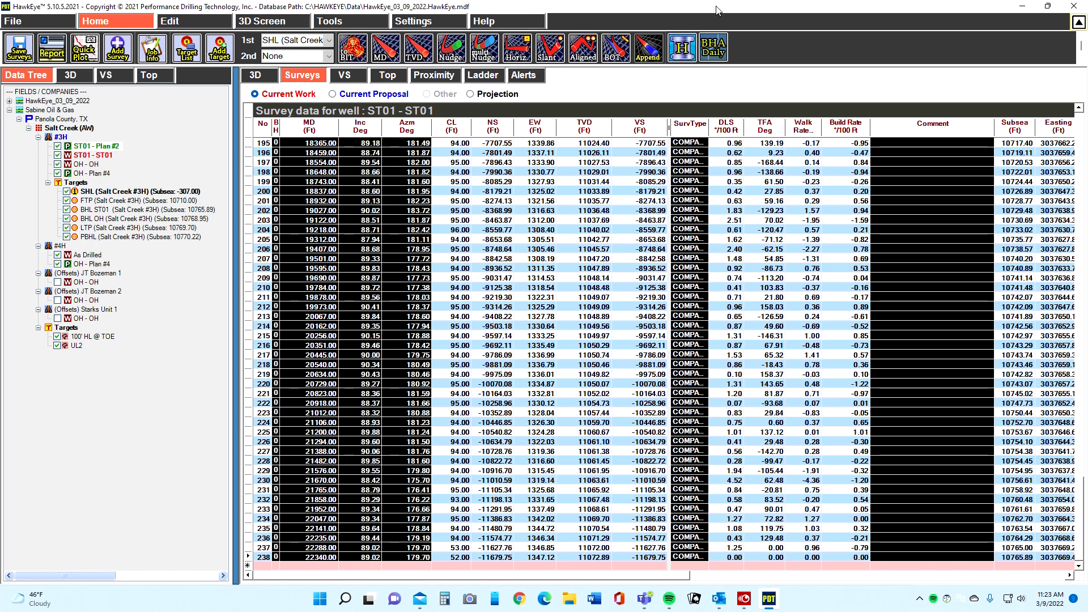
{"action": "left_click", "coordinate": [1075, 6]}
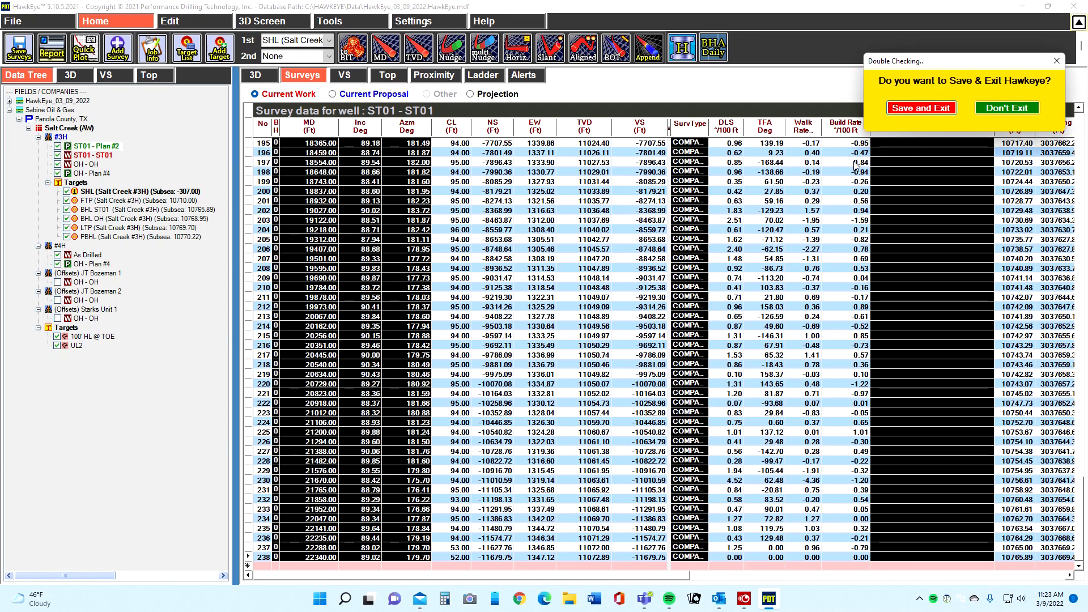
{"action": "left_click", "coordinate": [921, 108]}
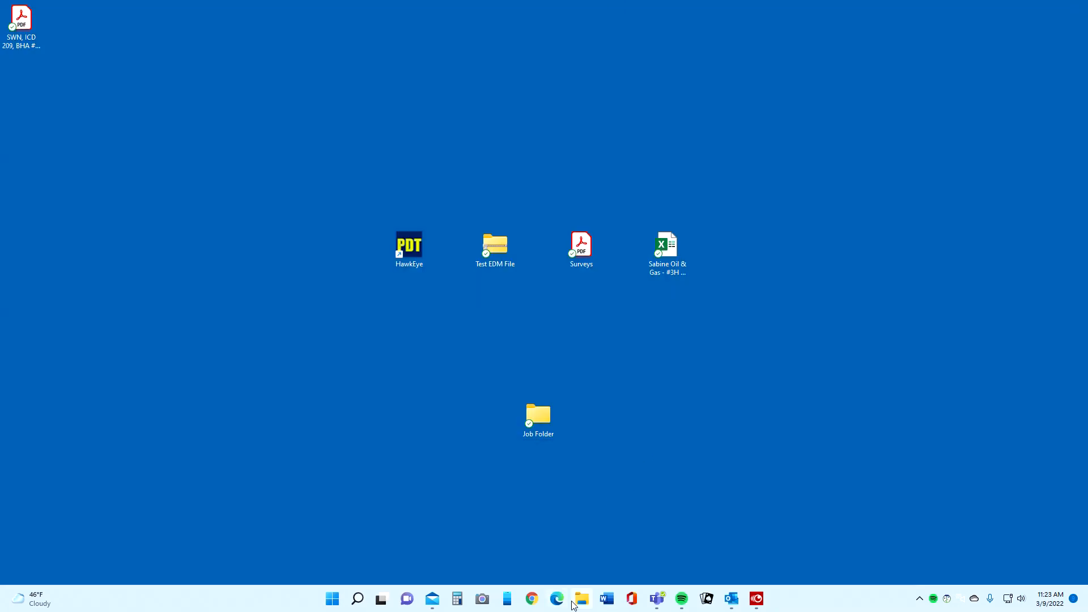
- Open the HawkEye Data folder on the Windows (C:) drive in File Explorer
{"action": "left_click", "coordinate": [573, 605]}
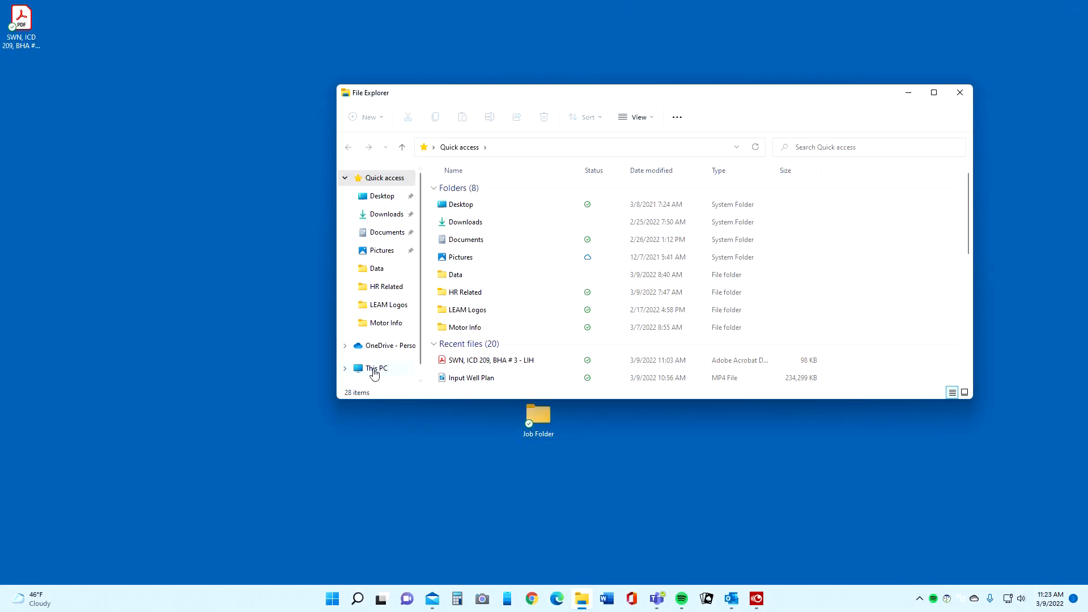
{"action": "left_click", "coordinate": [374, 369]}
{"action": "double_click", "coordinate": [695, 284]}
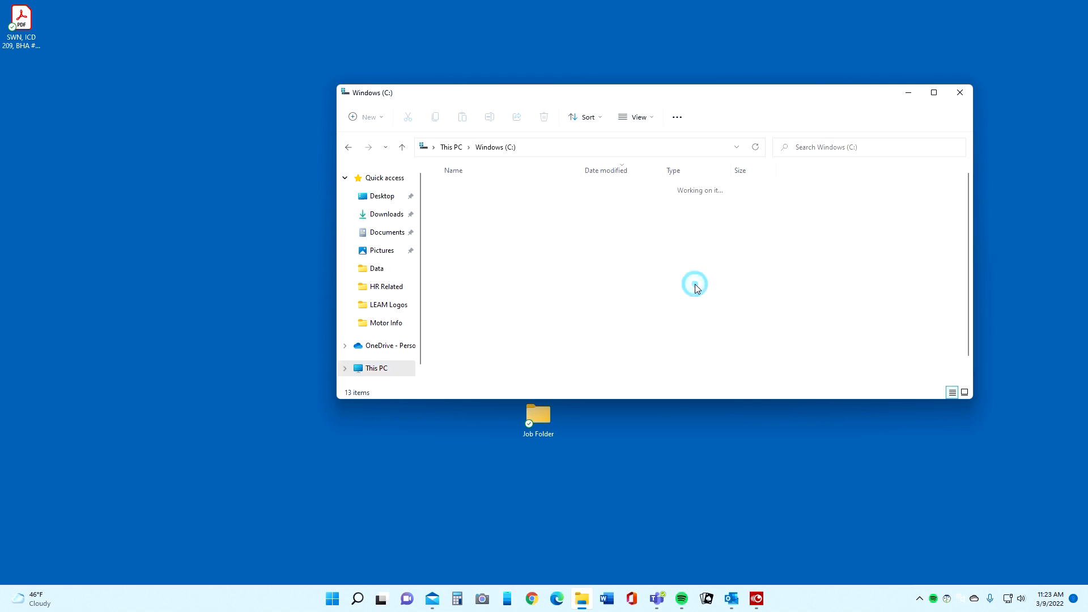
{"action": "double_click", "coordinate": [471, 225]}
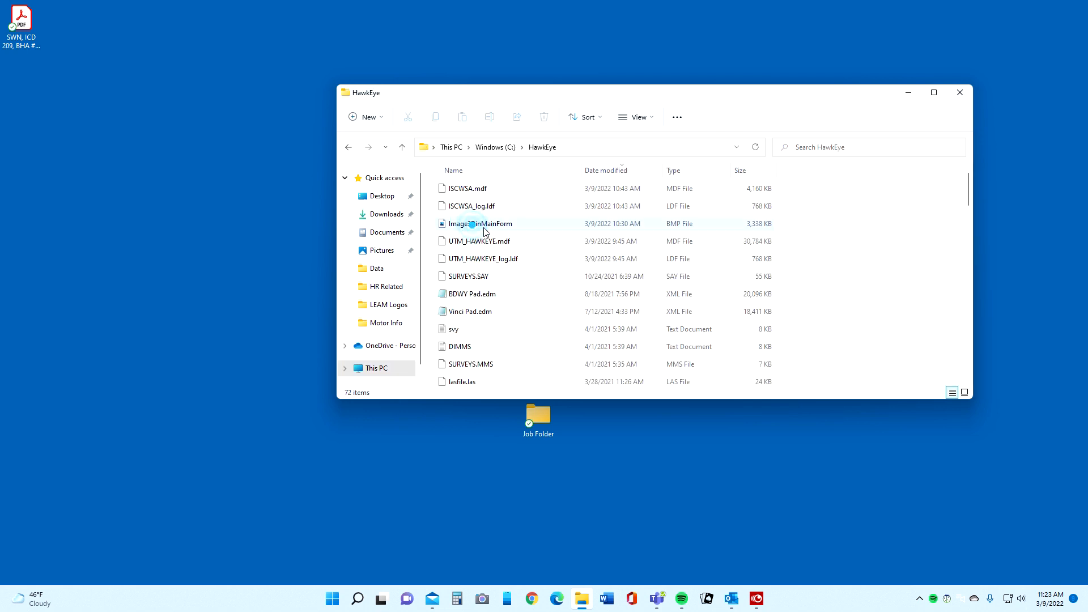
{"action": "scroll", "coordinate": [524, 249], "scroll_direction": "down", "scroll_amount": 8}
{"action": "scroll", "coordinate": [526, 257], "scroll_direction": "down", "scroll_amount": 2}
{"action": "double_click", "coordinate": [459, 294]}
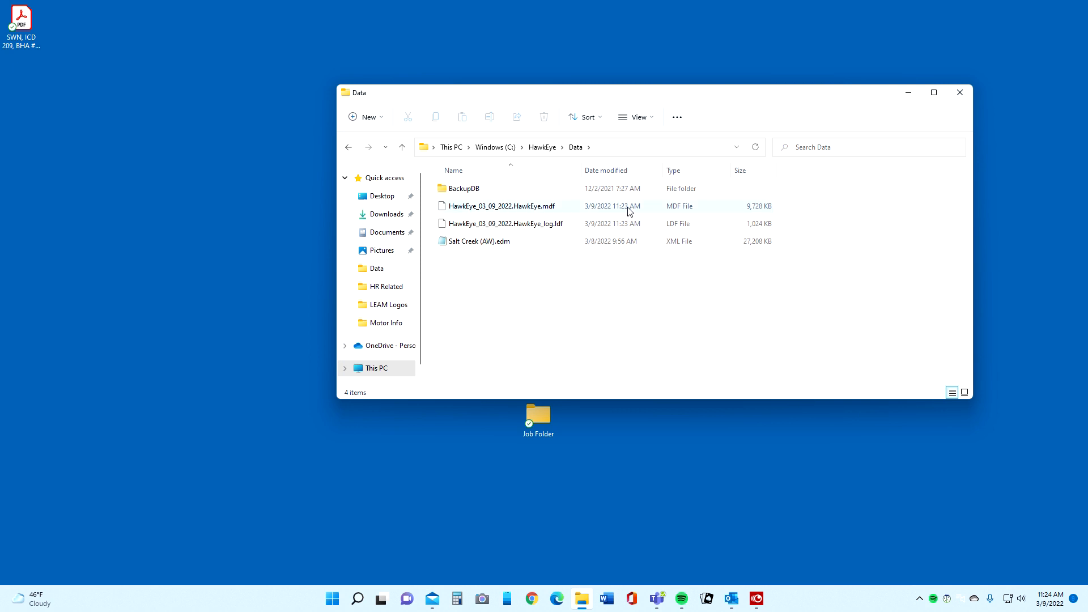
- Copy HawkEye_03_09_2022.HawkEye.mdf from the Data folder into the desktop's Job Folder and close that folder
{"action": "left_click", "coordinate": [531, 209]}
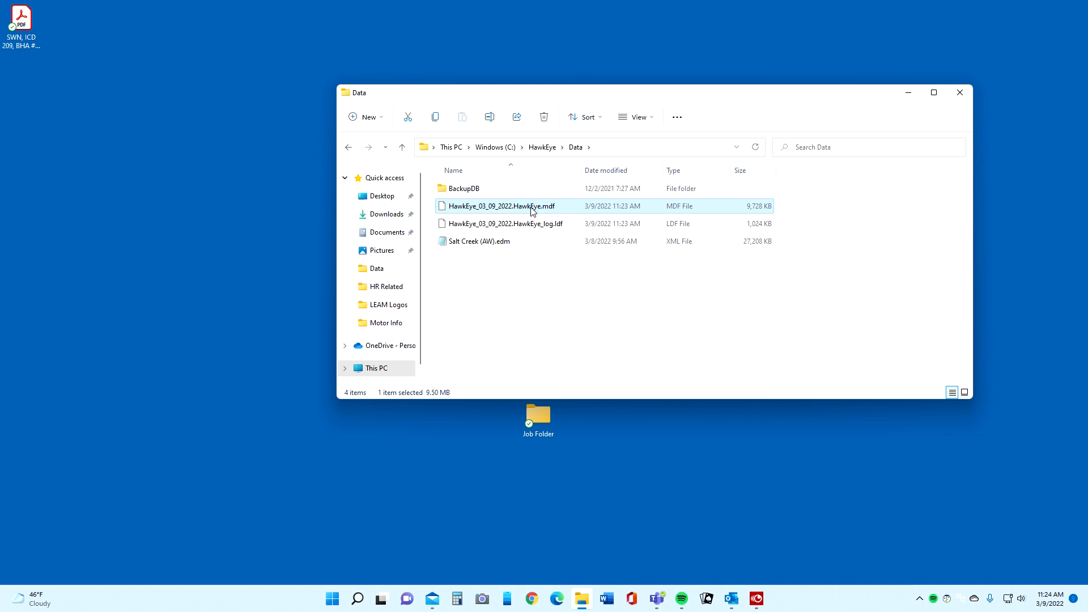
{"action": "right_click", "coordinate": [532, 211]}
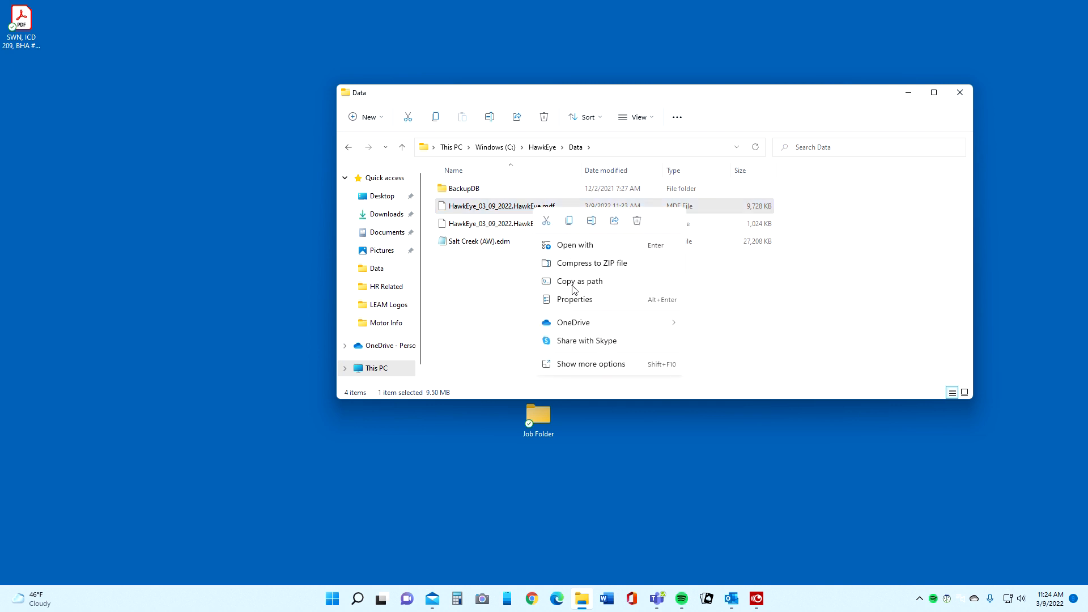
{"action": "left_click", "coordinate": [570, 222]}
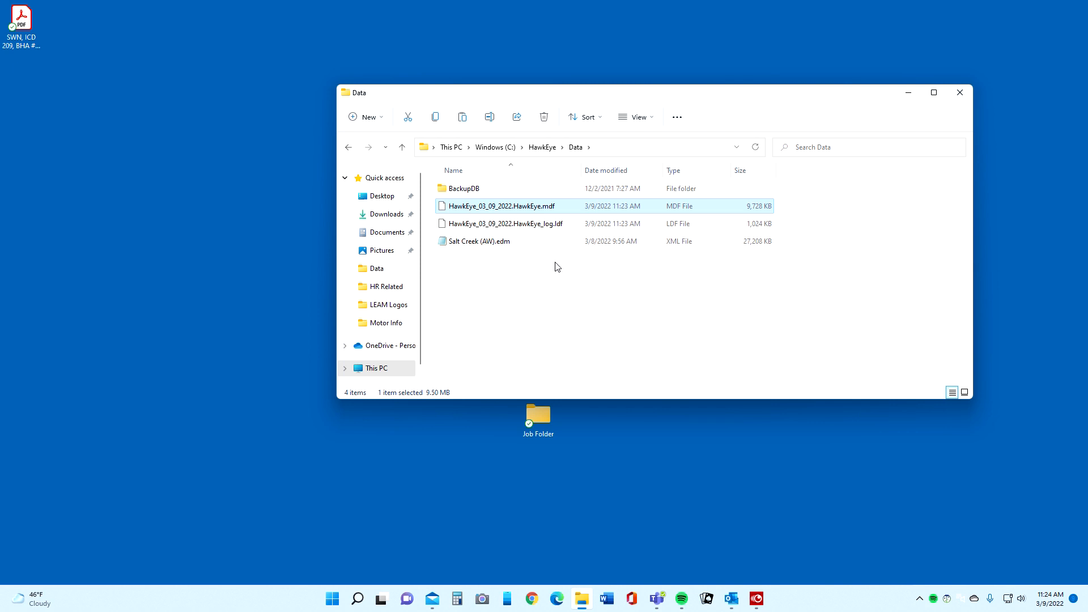
{"action": "left_click", "coordinate": [906, 93]}
{"action": "double_click", "coordinate": [548, 423]}
{"action": "right_click", "coordinate": [533, 287]}
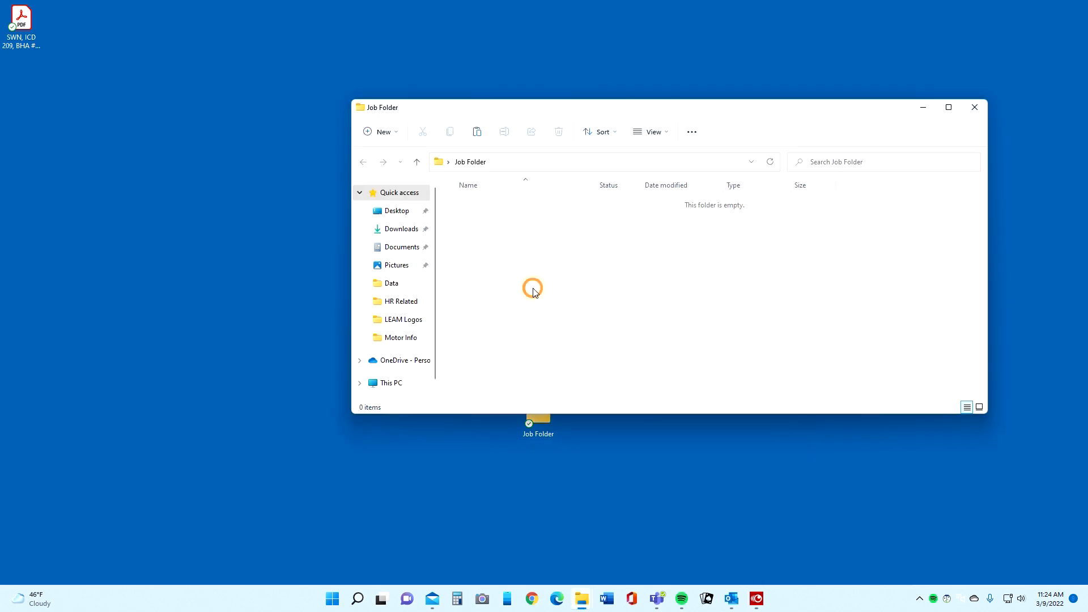
{"action": "left_click", "coordinate": [549, 304]}
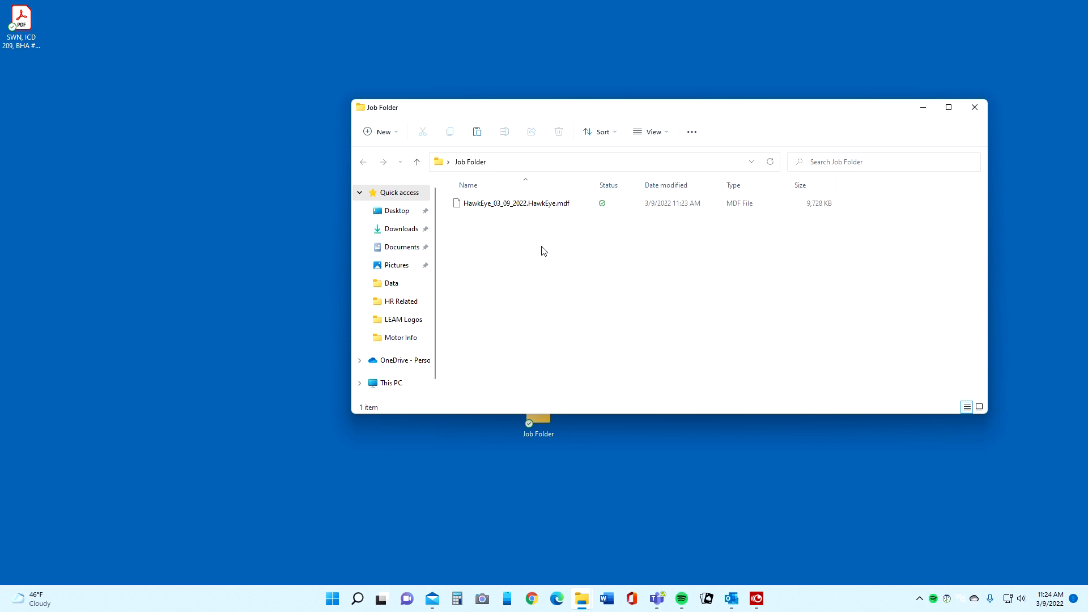
{"action": "left_click", "coordinate": [974, 107]}
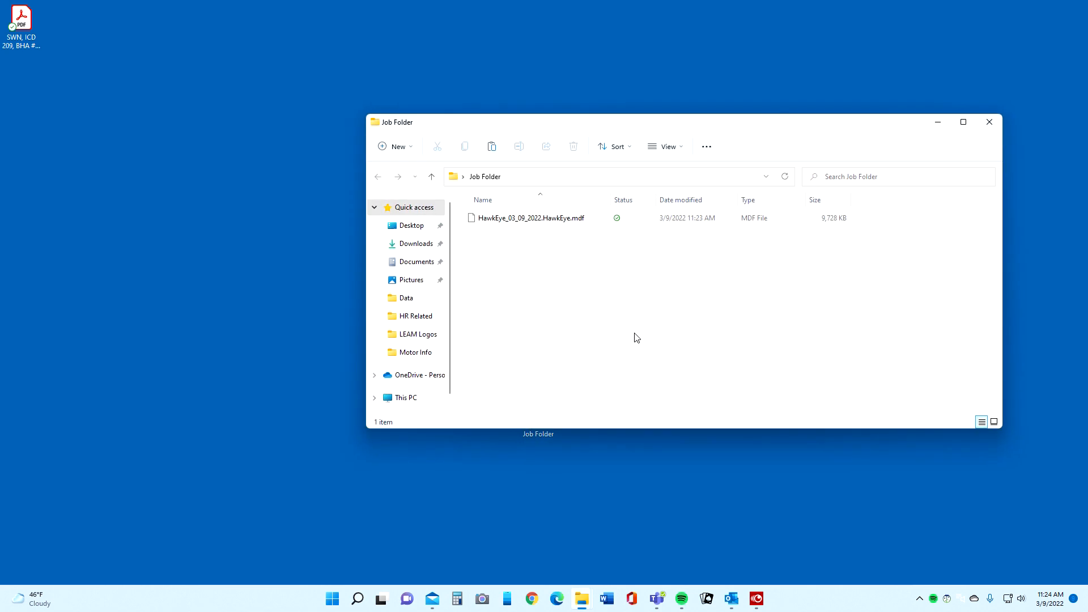
- Compress HawkEye_03_09_2022.HawkEye.mdf in the Job Folder into a zipped folder, keeping the default name
{"action": "right_click", "coordinate": [560, 300]}
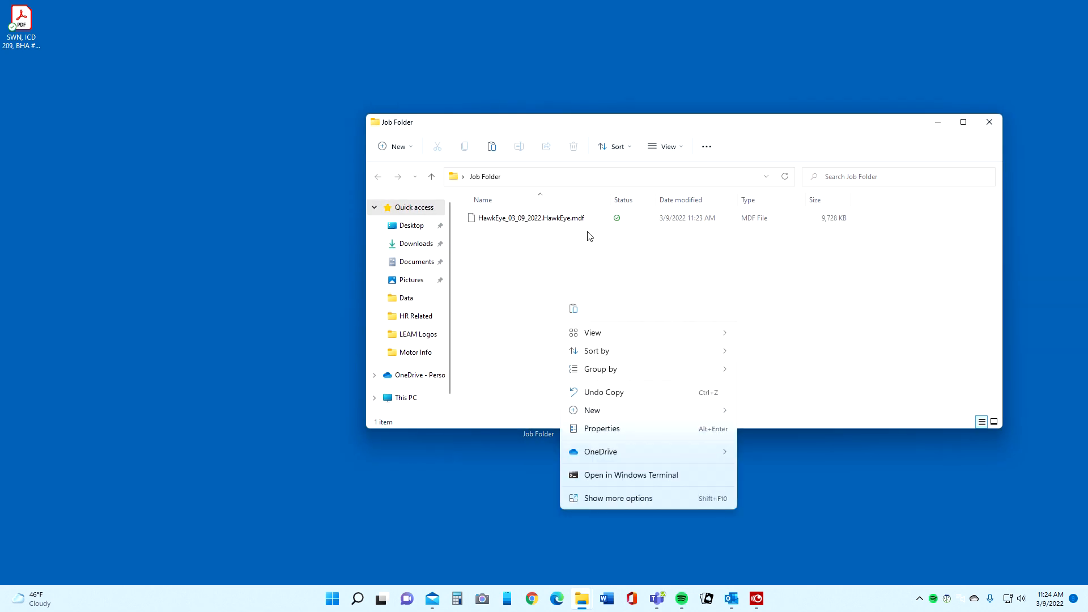
{"action": "left_click", "coordinate": [545, 220]}
{"action": "right_click", "coordinate": [545, 219]}
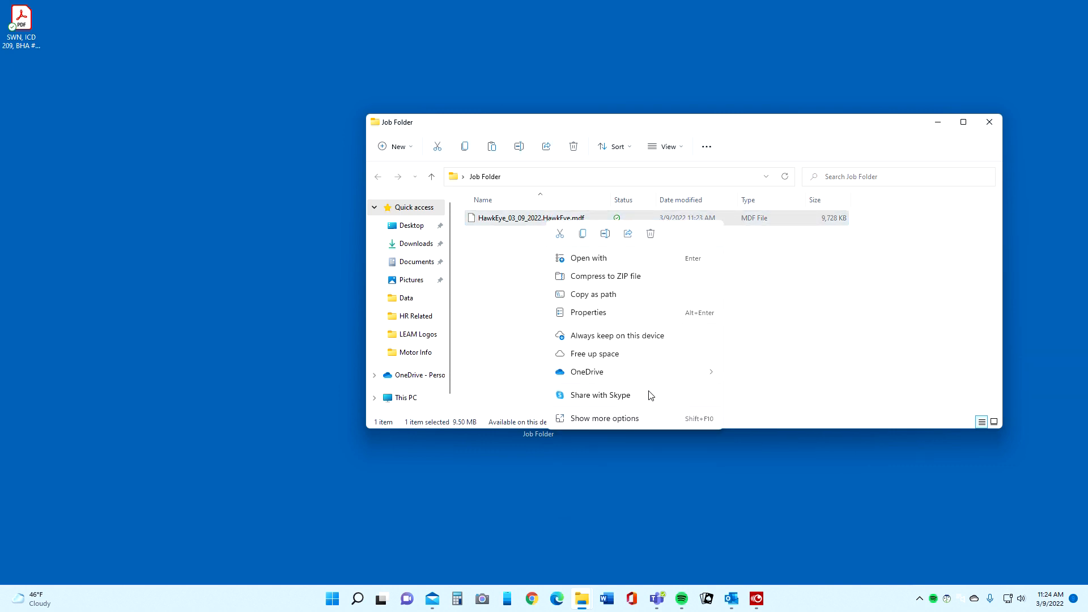
{"action": "left_click", "coordinate": [648, 423]}
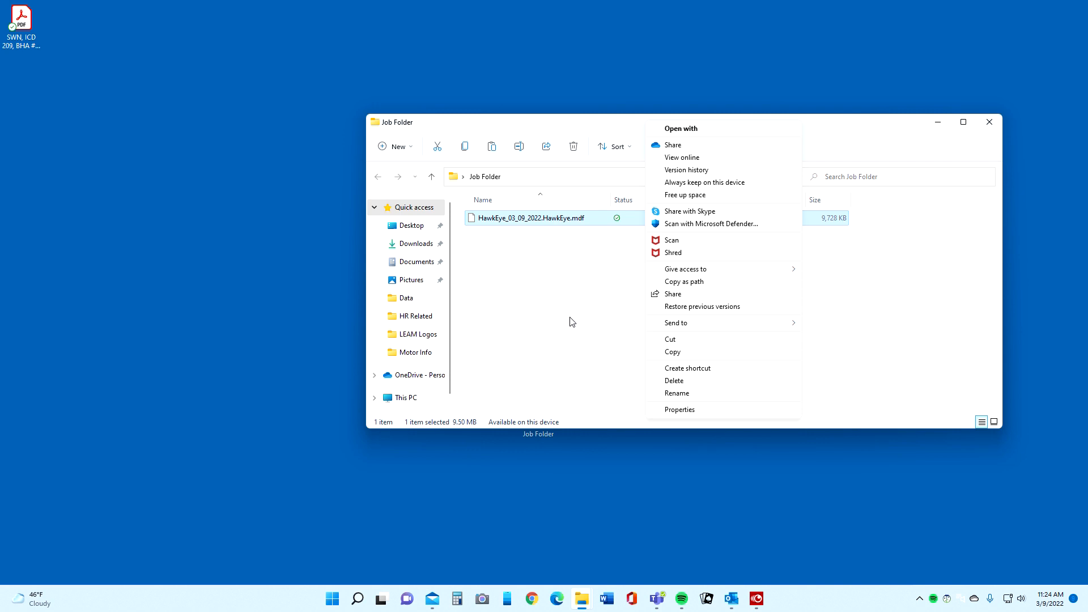
{"action": "mouse_move", "coordinate": [719, 324]}
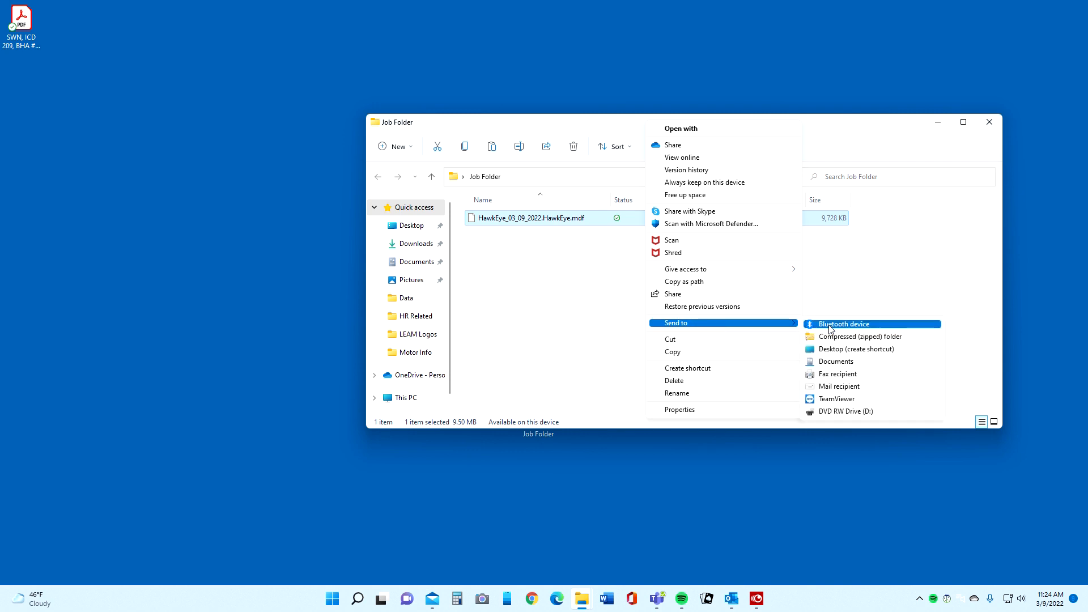
{"action": "left_click", "coordinate": [850, 338]}
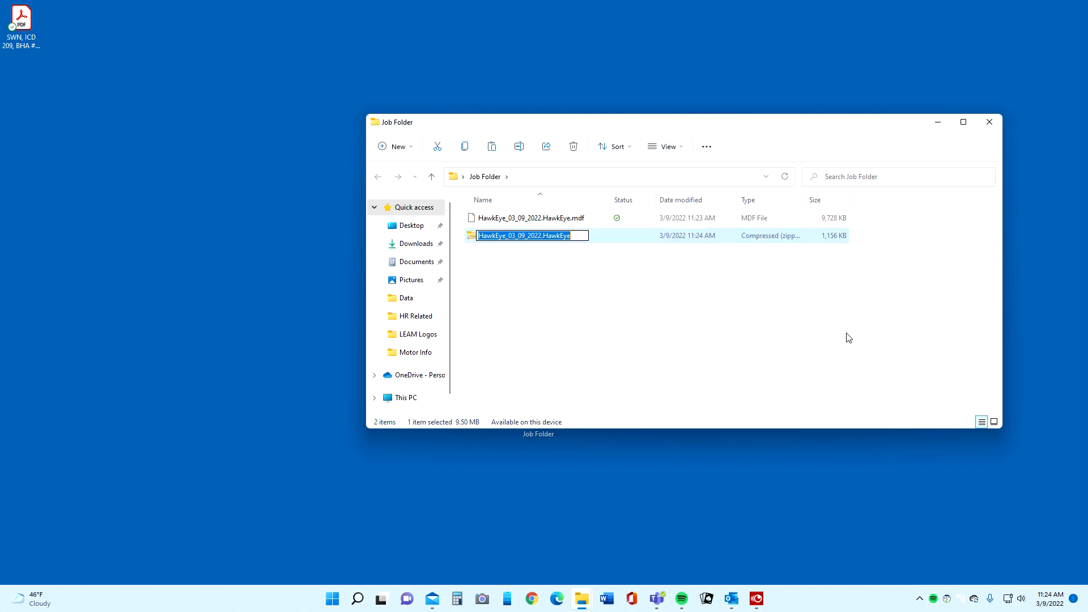
{"action": "left_click", "coordinate": [598, 282]}
- Check the contents of the zipped HawkEye_03_09_2022.HawkEye folder, return to the Job Folder and close it
{"action": "double_click", "coordinate": [559, 236]}
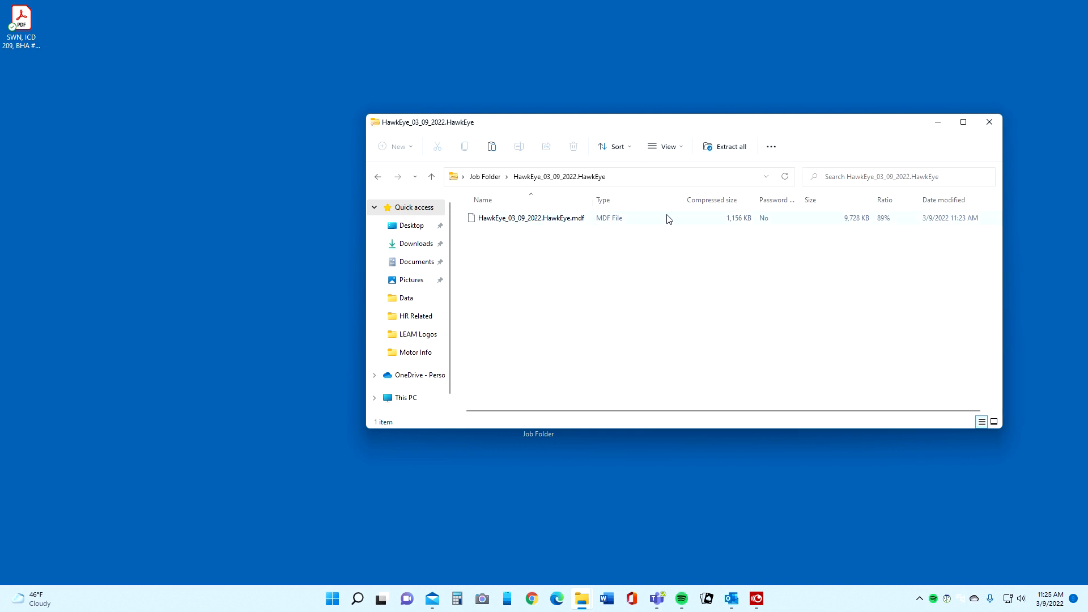
{"action": "left_click", "coordinate": [376, 176]}
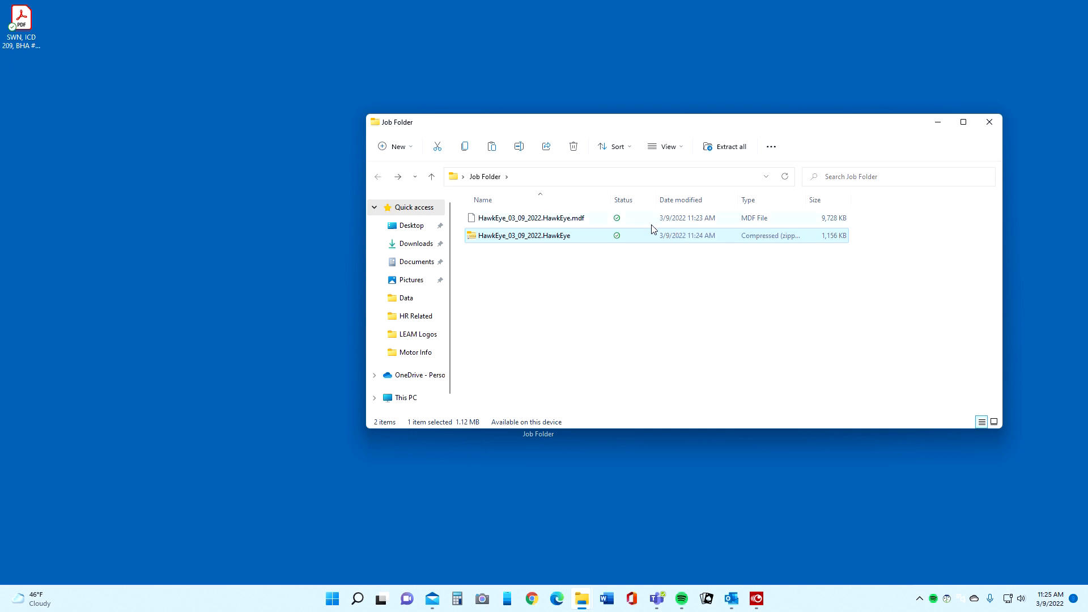
{"action": "left_click", "coordinate": [989, 121]}
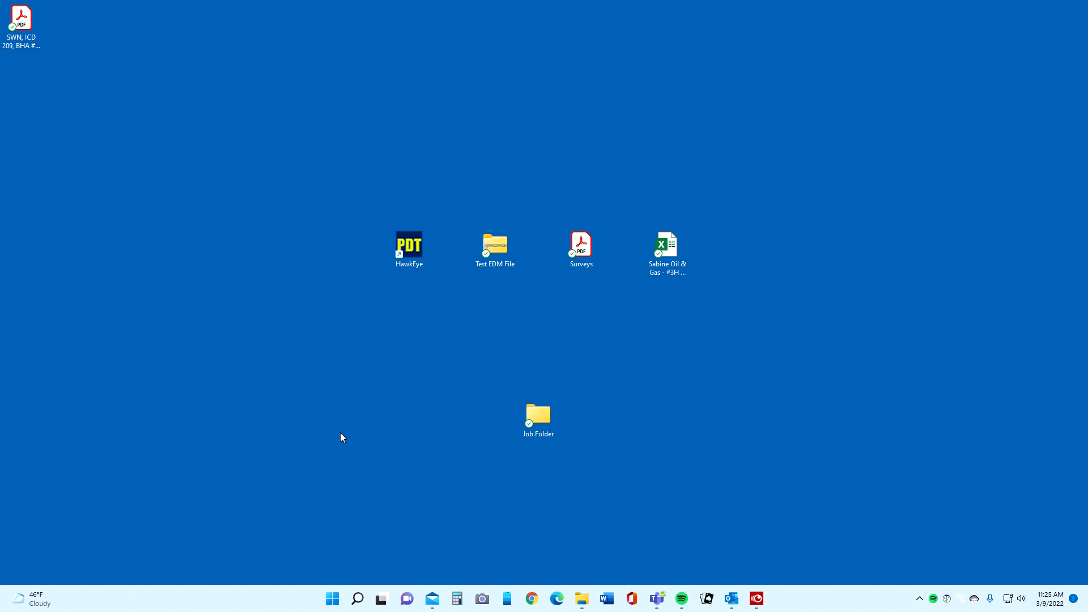
- Launch HawkEye and save the current database as a new database named CO-220022 in the Data folder
{"action": "left_click", "coordinate": [409, 248]}
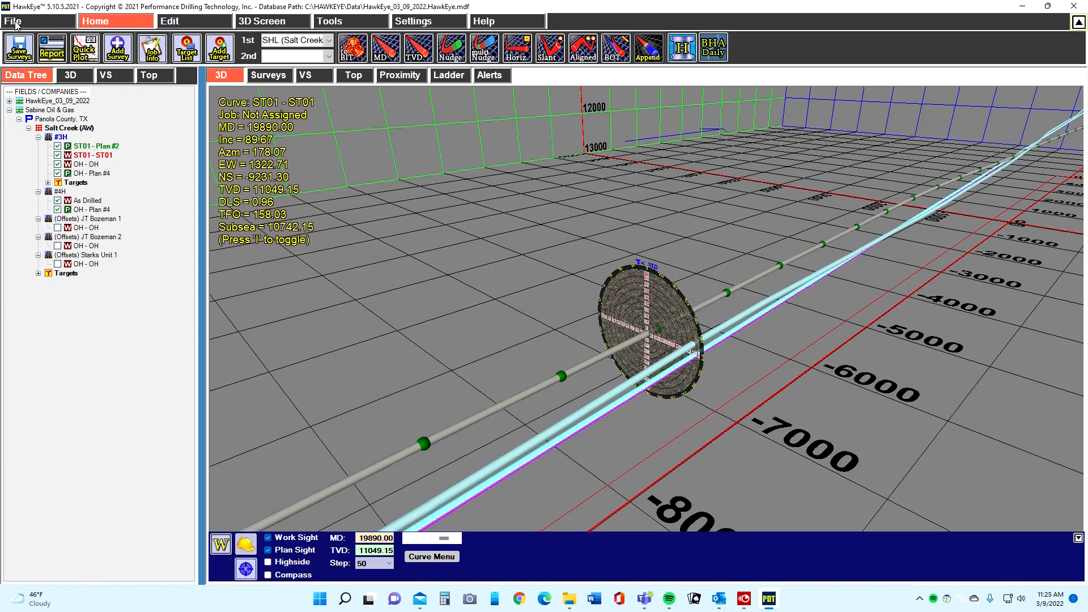
{"action": "left_click", "coordinate": [13, 23]}
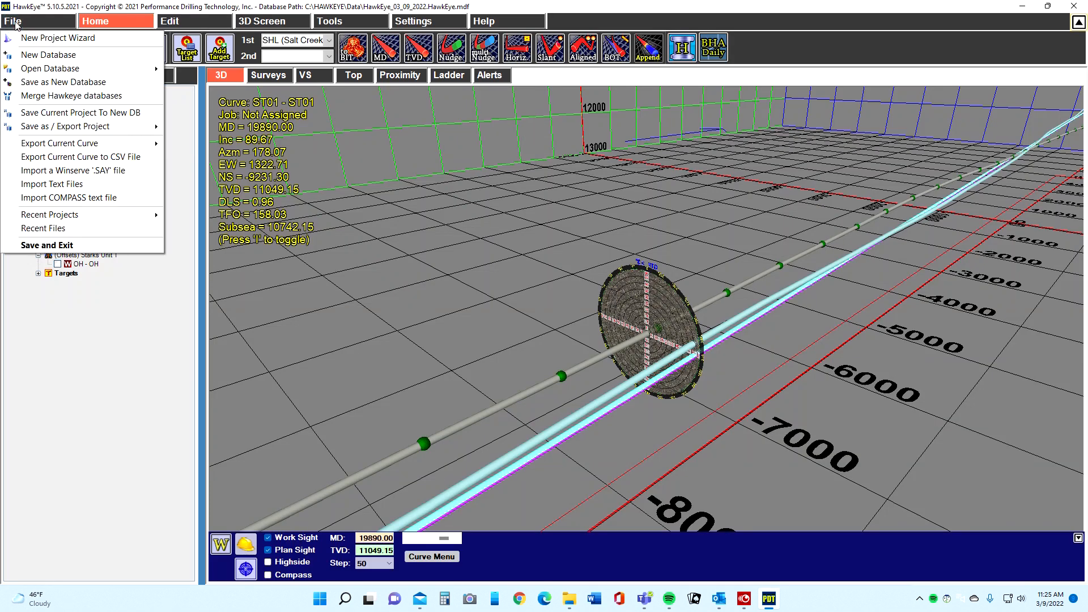
{"action": "mouse_move", "coordinate": [72, 129]}
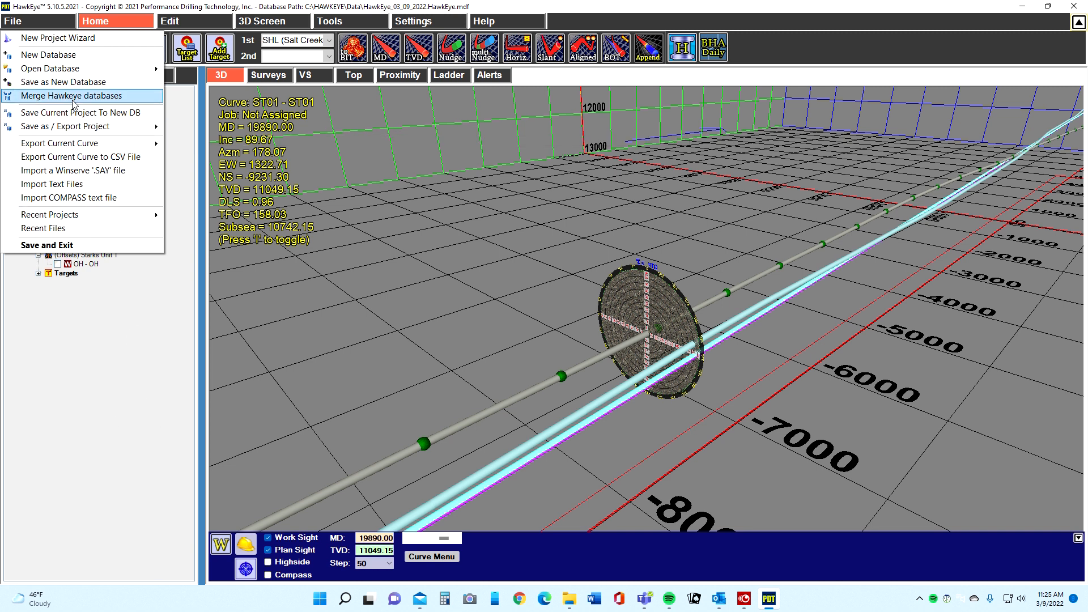
{"action": "left_click", "coordinate": [69, 84]}
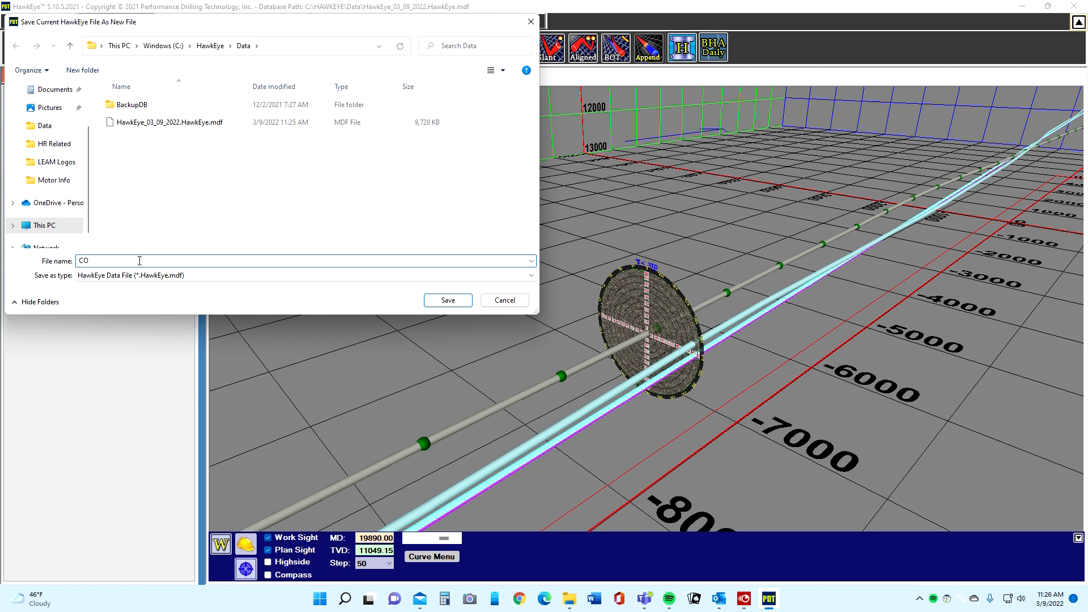
{"action": "type", "text": "0022"}
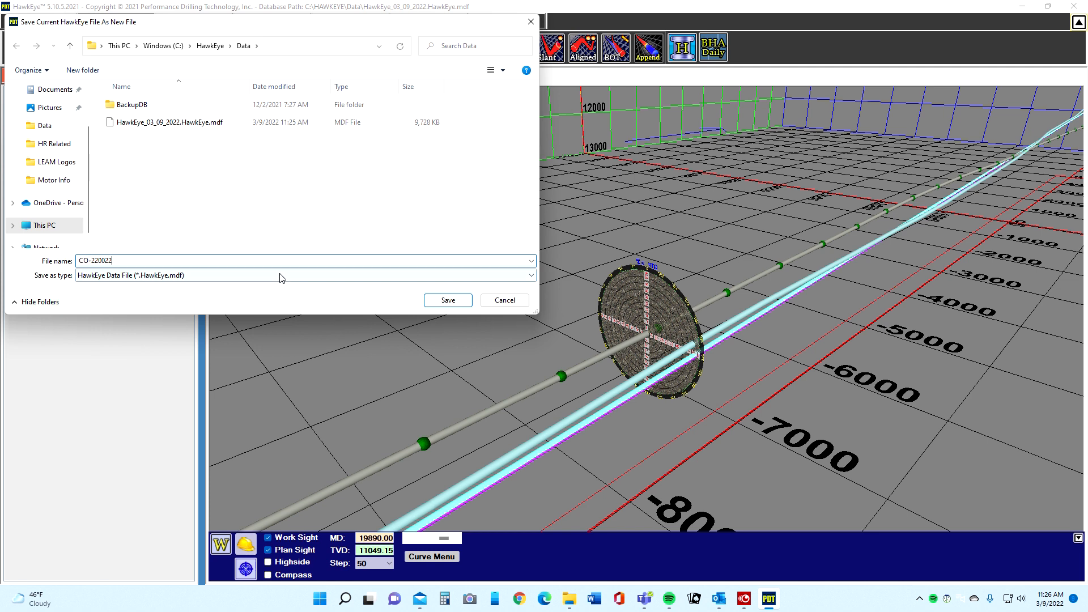
{"action": "left_click", "coordinate": [441, 301]}
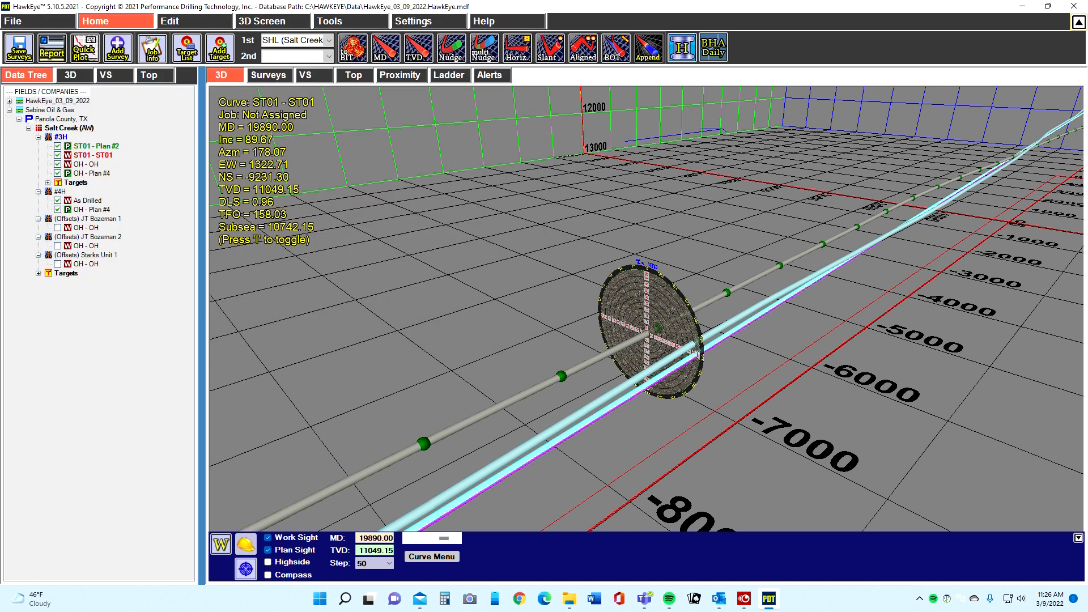
- Minimize HawkEye, check the Data folder for the CO-220022 database files, and minimize the folder
{"action": "left_click", "coordinate": [1022, 7]}
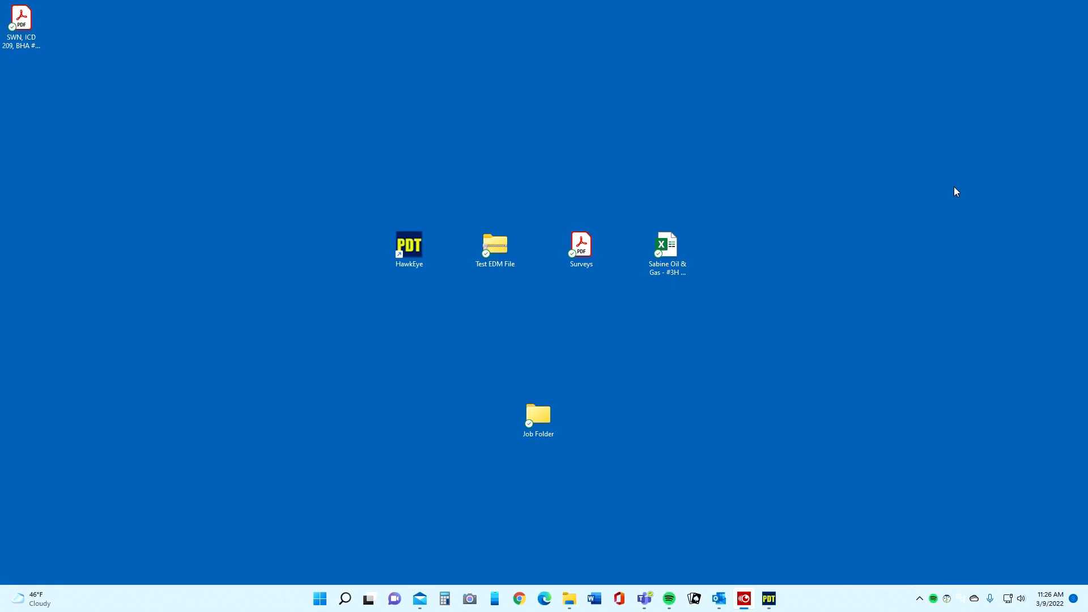
{"action": "left_click", "coordinate": [569, 599]}
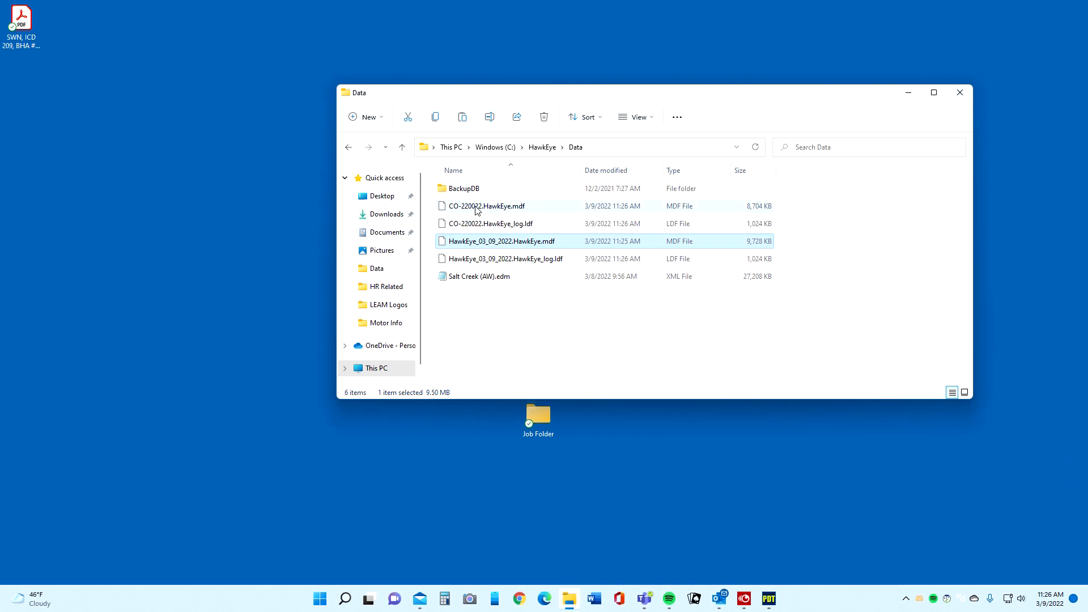
{"action": "left_click", "coordinate": [904, 95]}
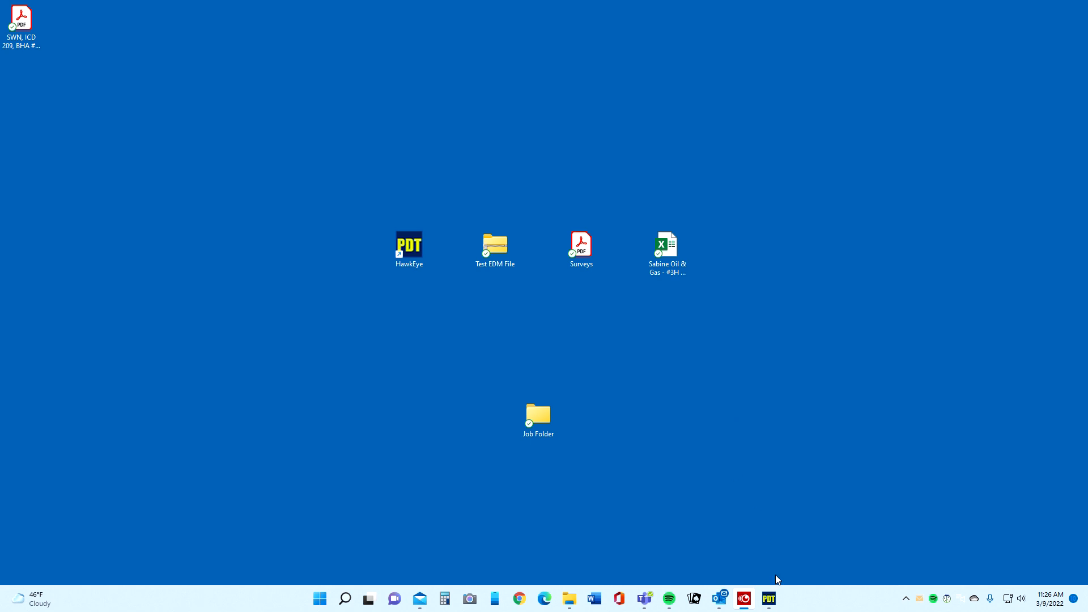